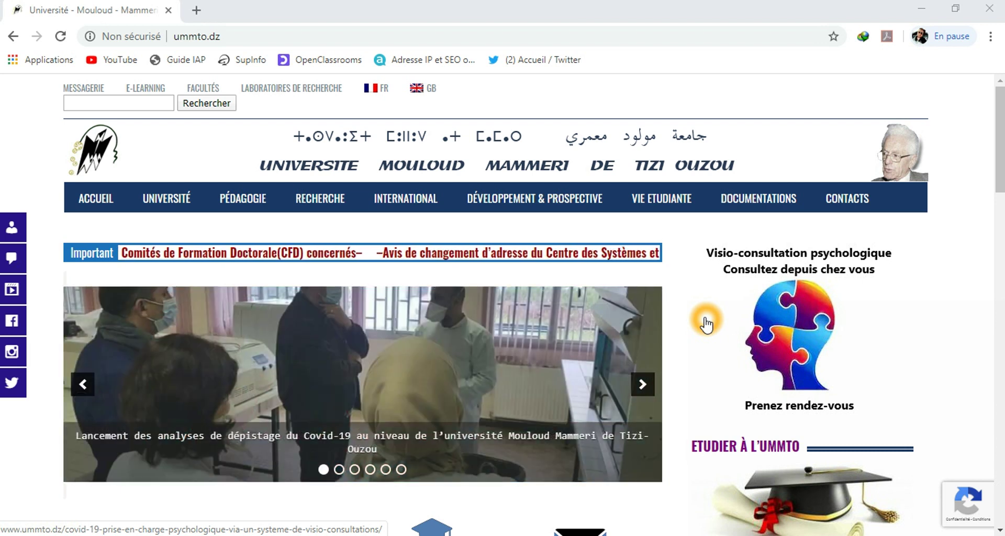
# Open the university's E-Learning platform and sign in with the teacher account's saved username and password
pyautogui.click(14, 226)
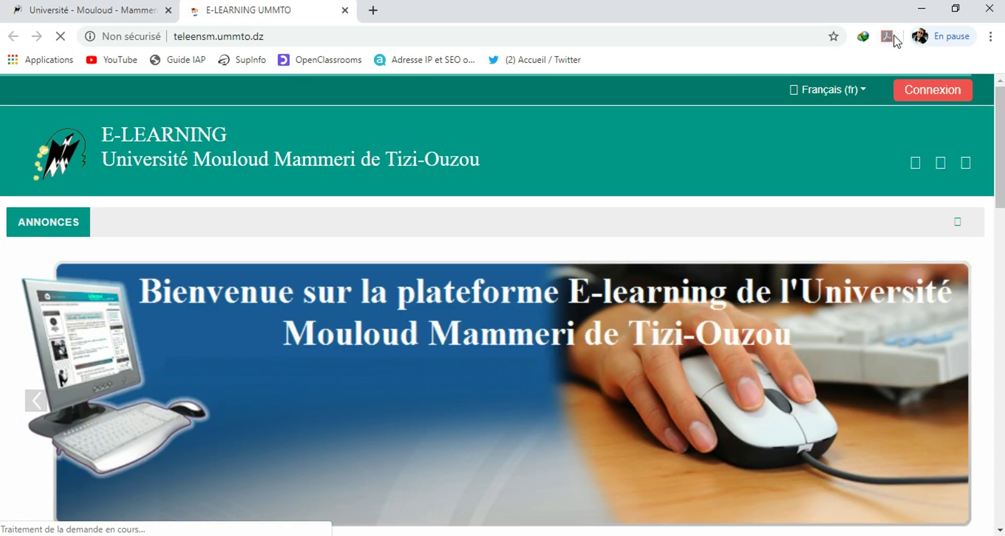
pyautogui.click(926, 104)
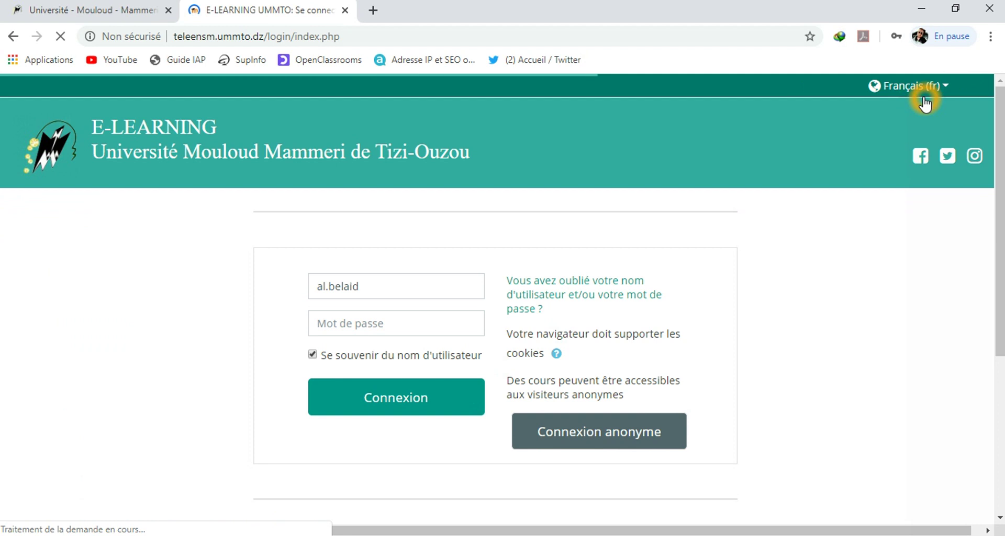
pyautogui.click(421, 275)
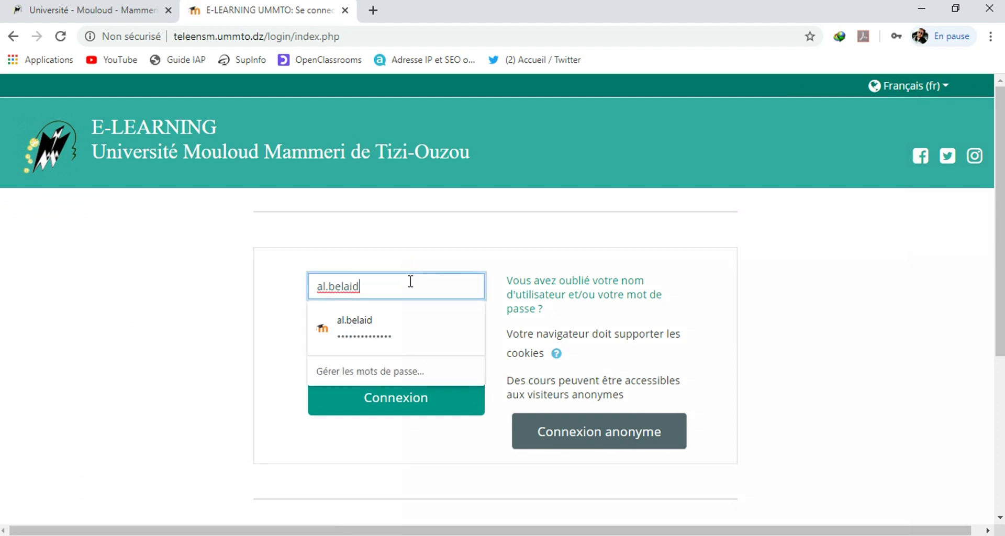
pyautogui.click(411, 281)
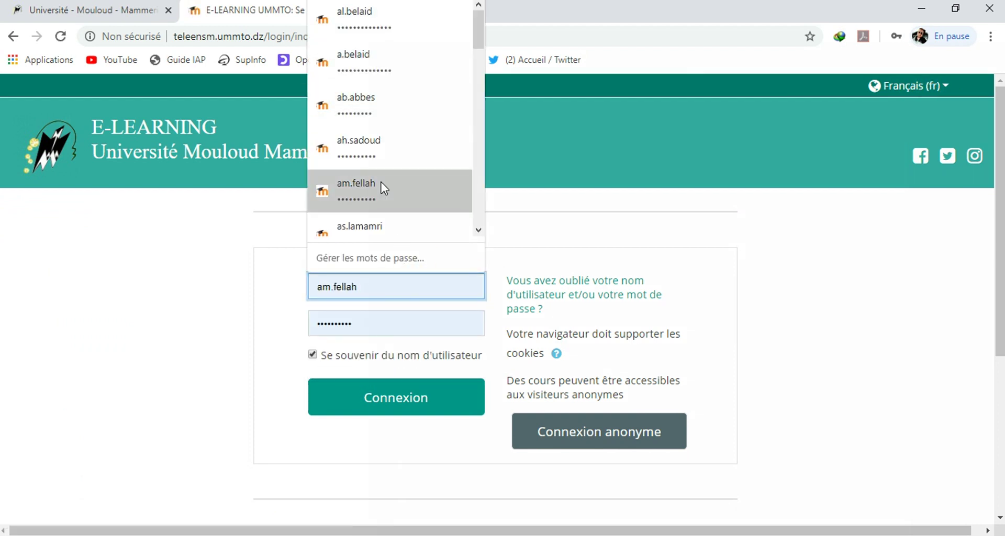
pyautogui.click(385, 50)
pyautogui.click(399, 395)
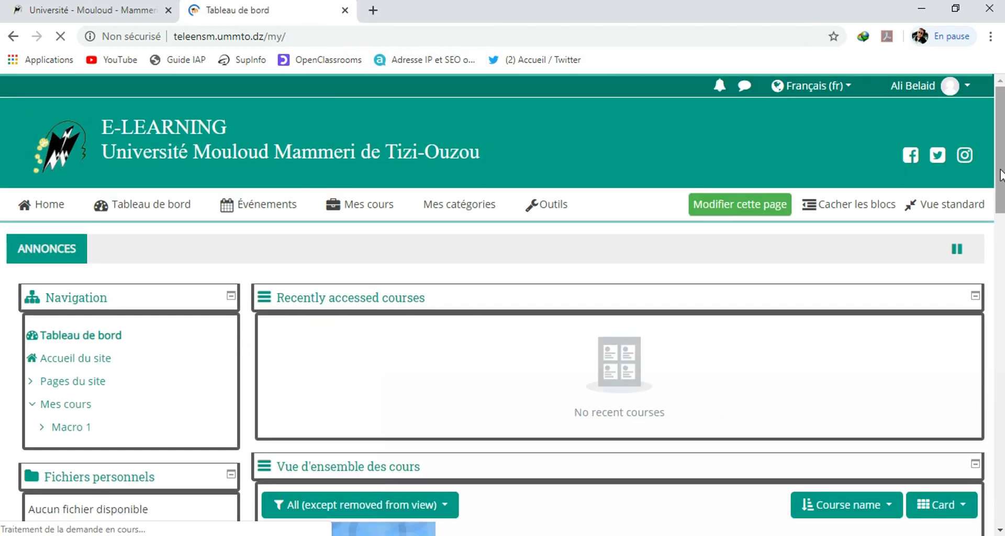
# Open the Macro 1 course from the teacher's own courses and look over its sections
pyautogui.moveTo(1001, 170)
pyautogui.mouseDown()
pyautogui.moveTo(1002, 212)
pyautogui.moveTo(1002, 187)
pyautogui.mouseUp()
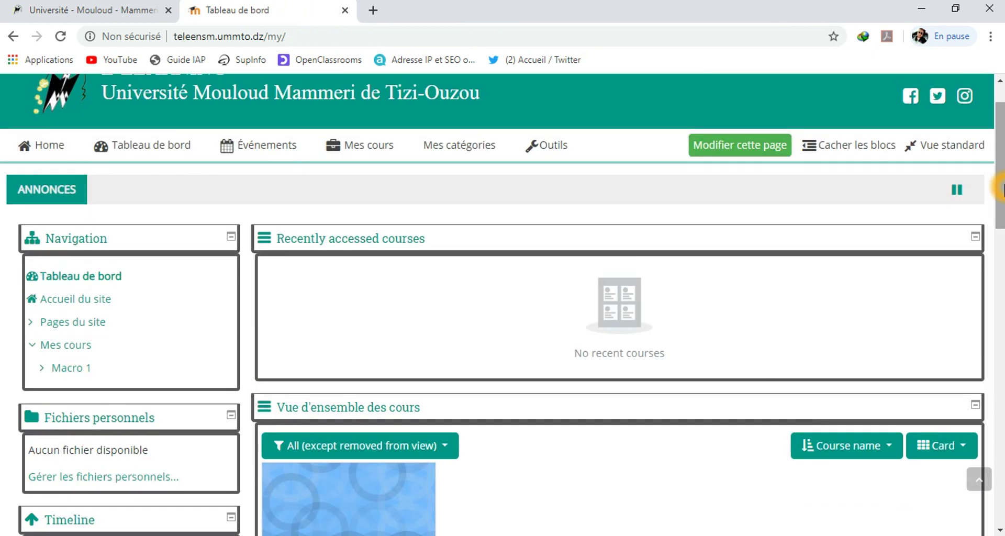
pyautogui.click(382, 152)
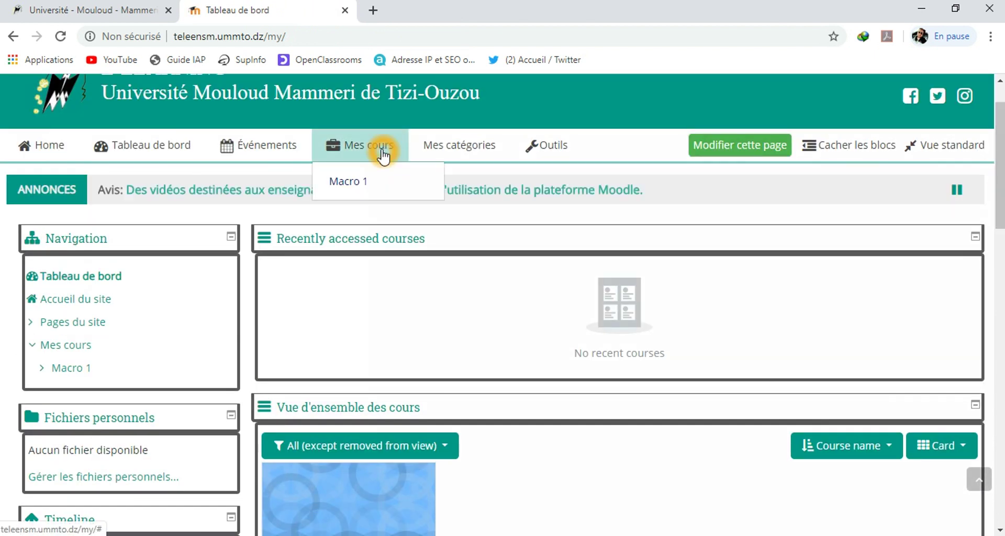
pyautogui.click(345, 186)
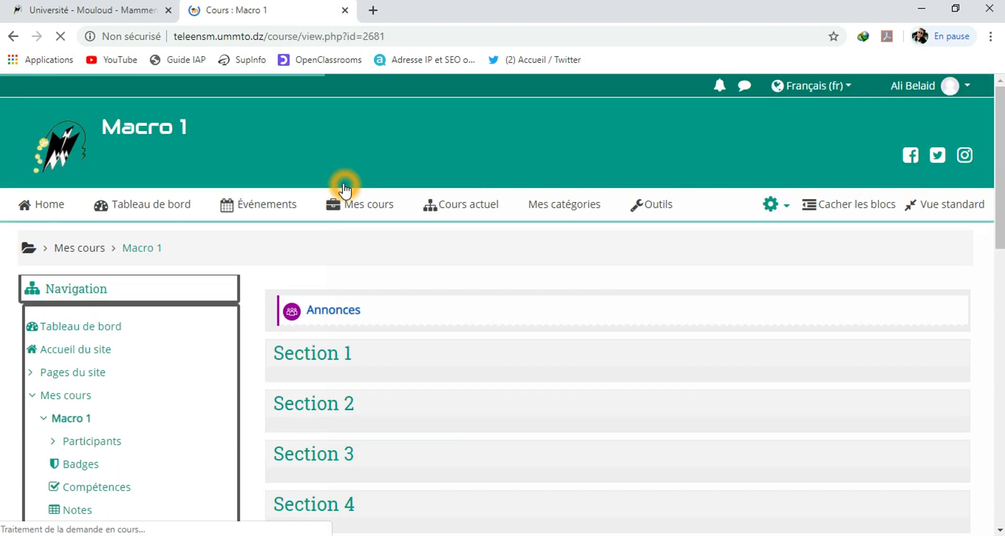
pyautogui.scroll(-3, 998, 99)
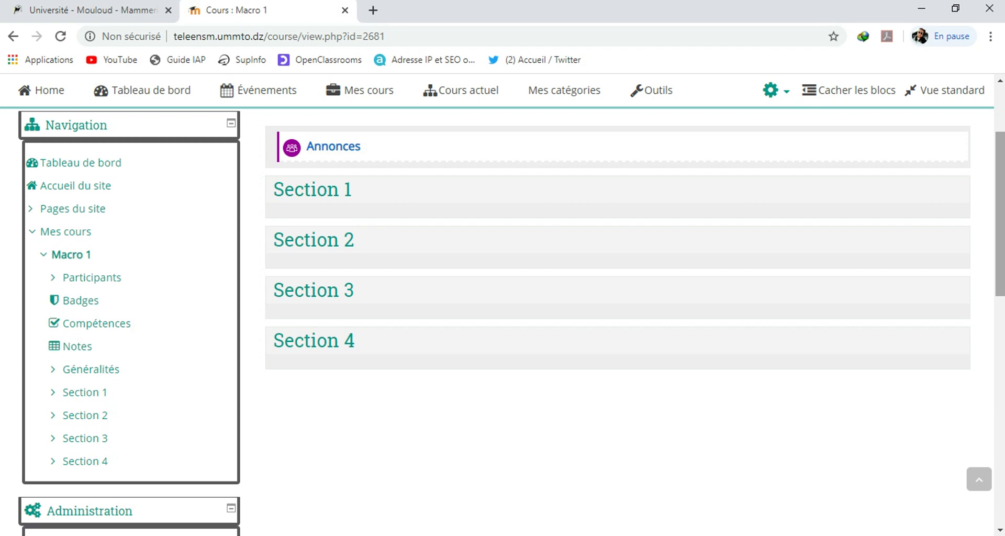
pyautogui.scroll(1, 503, 303)
pyautogui.scroll(-2, 998, 148)
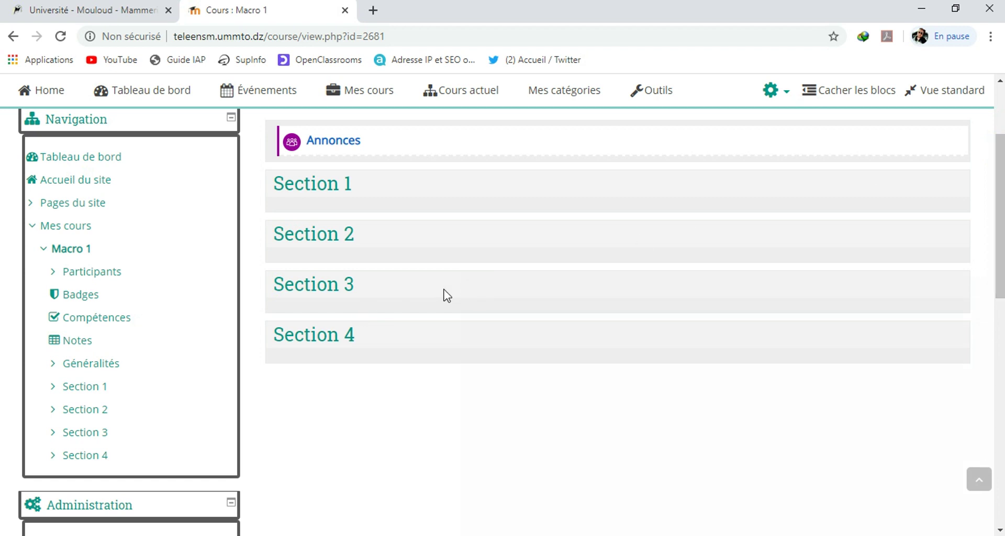
# Open the enrolment methods (Méthodes d'inscription) of the Macro 1 course through the user settings of its course administration
pyautogui.click(129, 271)
pyautogui.moveTo(1003, 190); pyautogui.dragTo(998, 299)
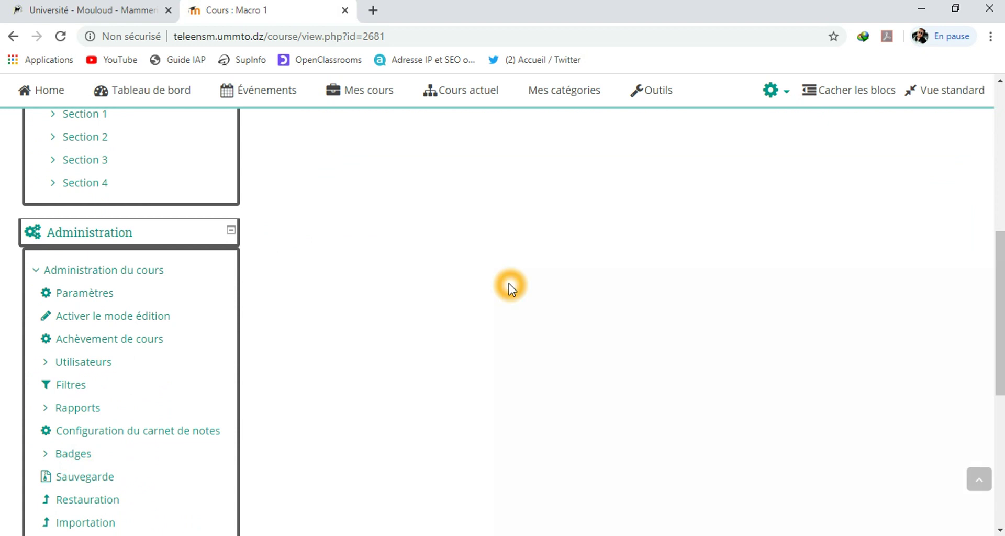
pyautogui.click(162, 453)
pyautogui.click(192, 391)
pyautogui.click(172, 401)
pyautogui.click(163, 436)
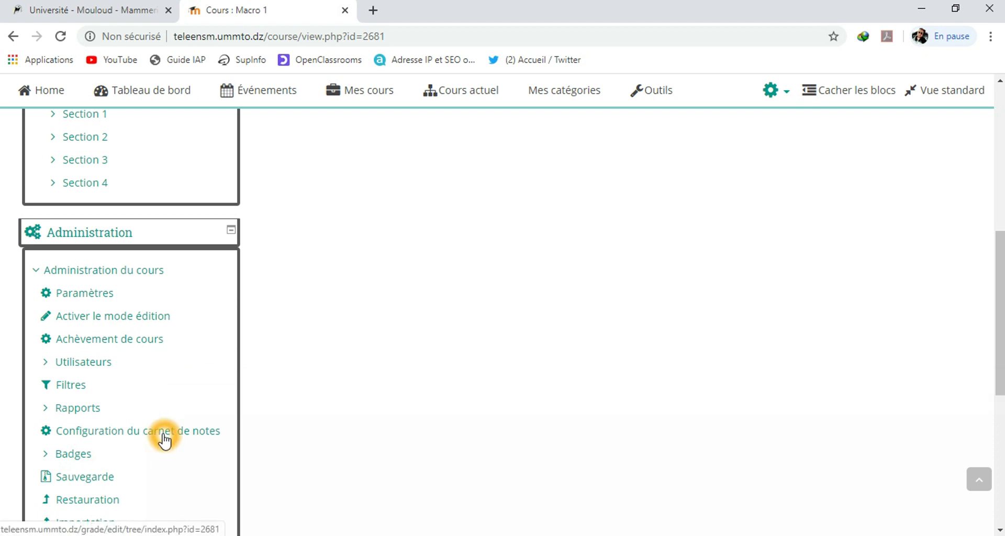
pyautogui.click(143, 341)
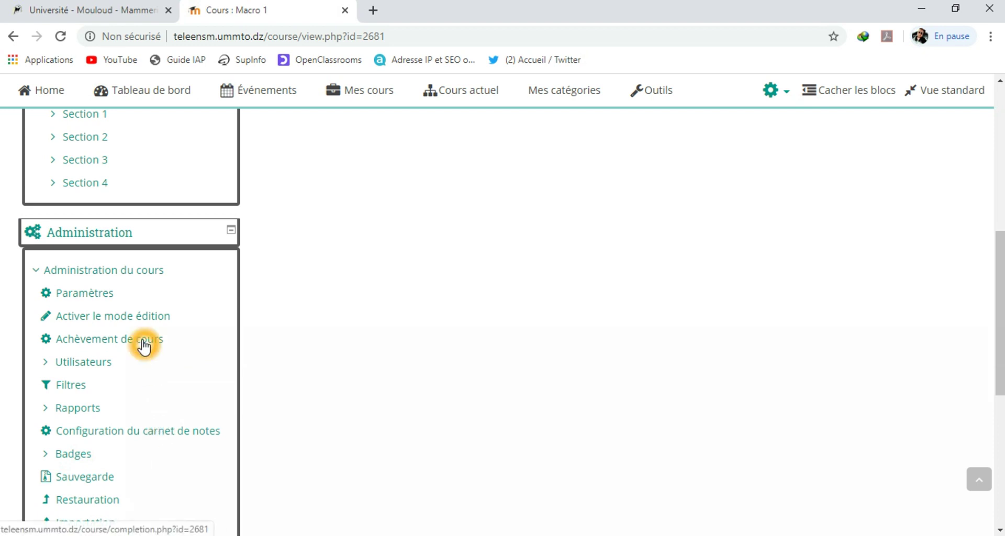
pyautogui.click(160, 341)
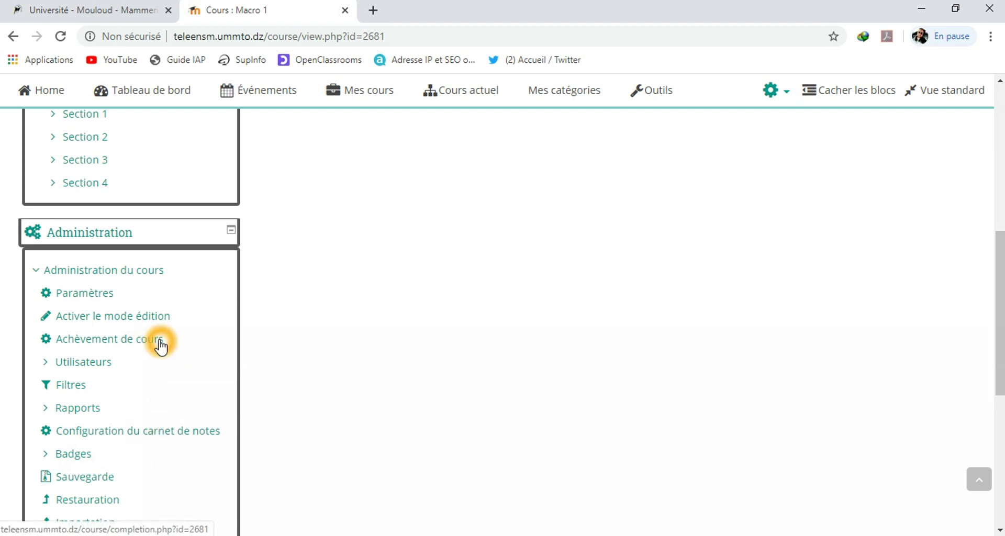
pyautogui.click(81, 363)
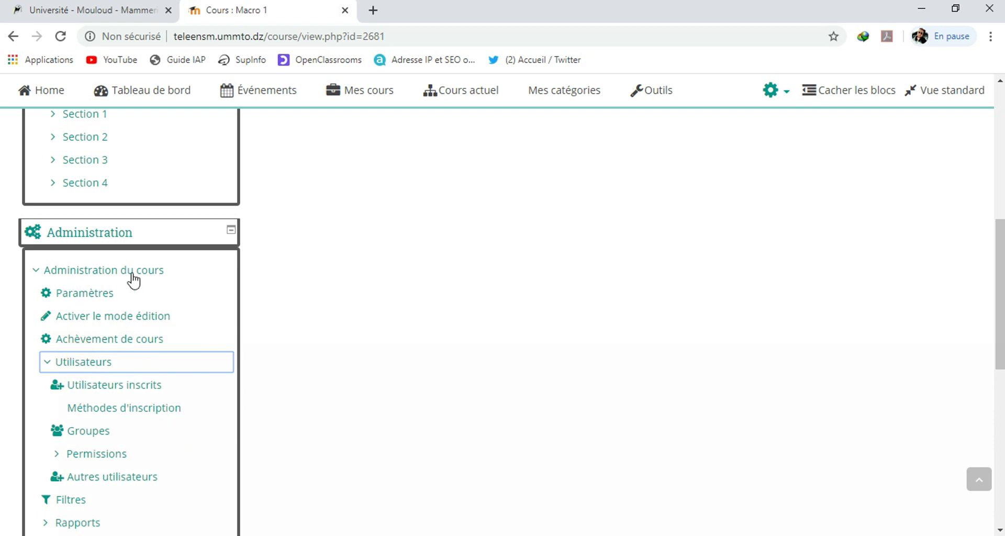
pyautogui.click(70, 371)
pyautogui.click(124, 409)
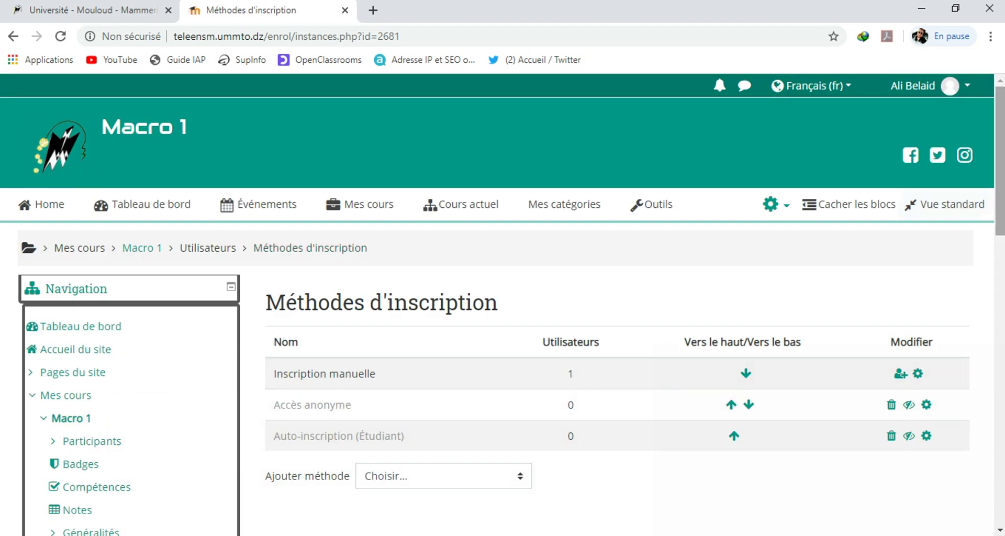
# Start adding a Synchronisation des cohortes enrolment method and name the instance "1A économie"
pyautogui.scroll(-2, 336, 318)
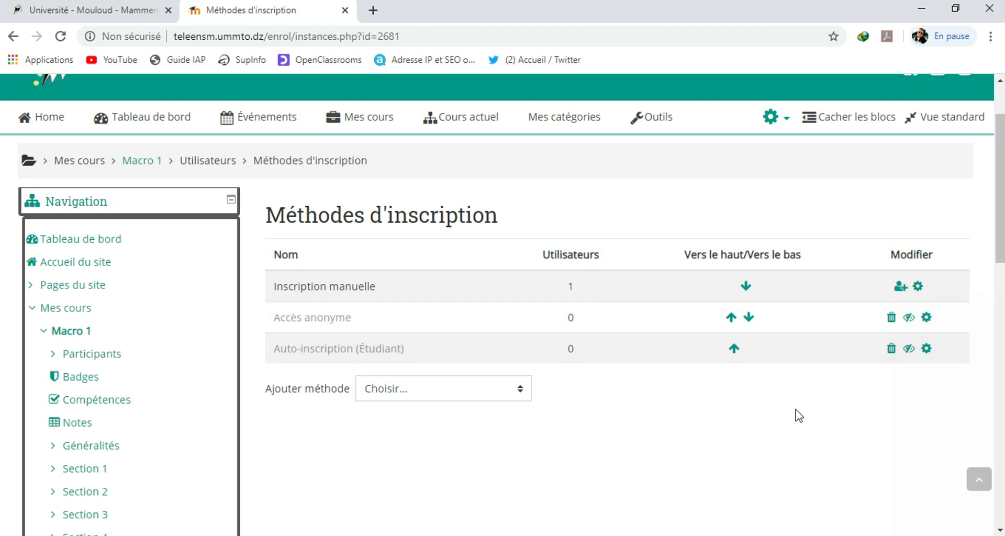
pyautogui.click(522, 390)
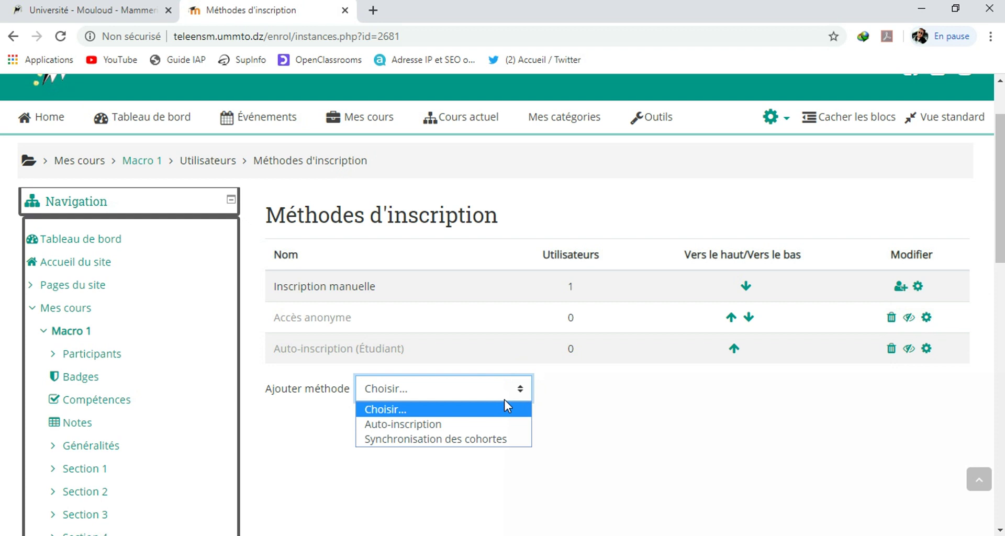
pyautogui.click(467, 440)
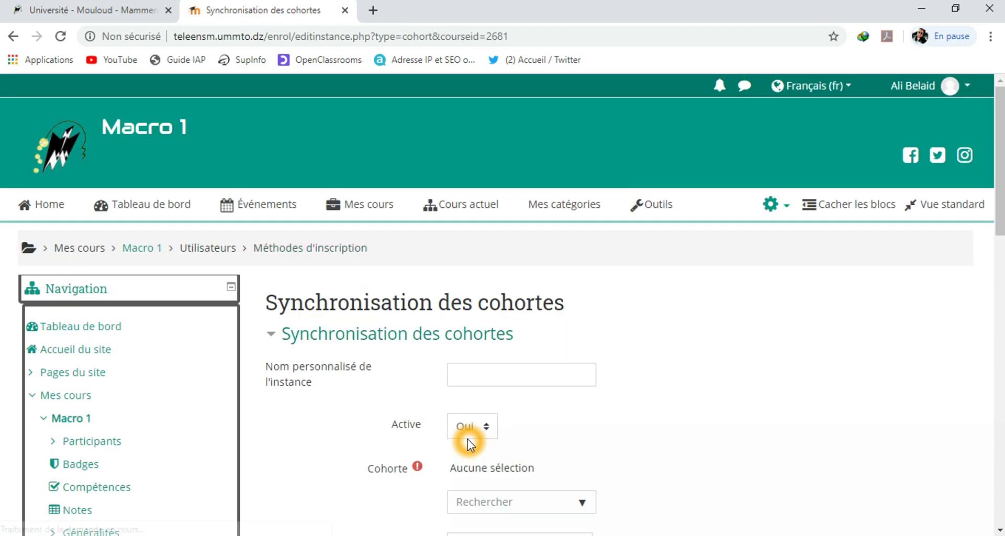
pyautogui.scroll(-3, 567, 264)
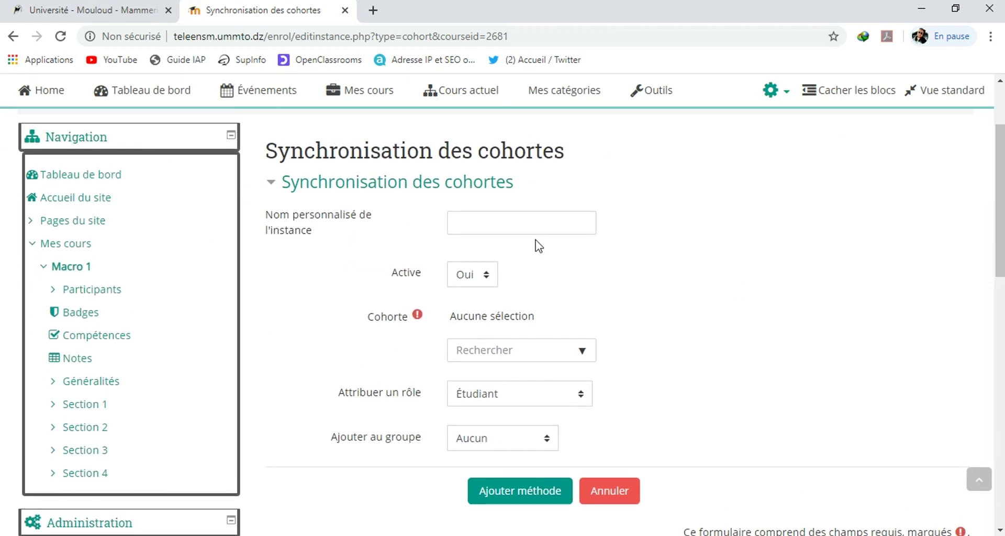
pyautogui.click(543, 226)
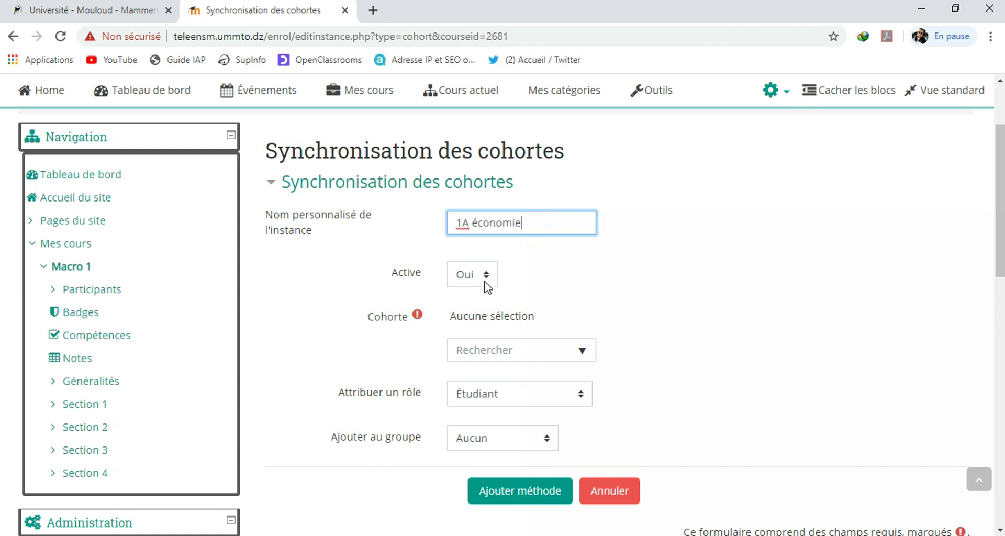
# Choose dpt_eco_1ere_anne_lmd_sectionA_2019_2020 as the cohort to synchronise with the course
pyautogui.click(542, 359)
pyautogui.click(583, 353)
pyautogui.click(584, 352)
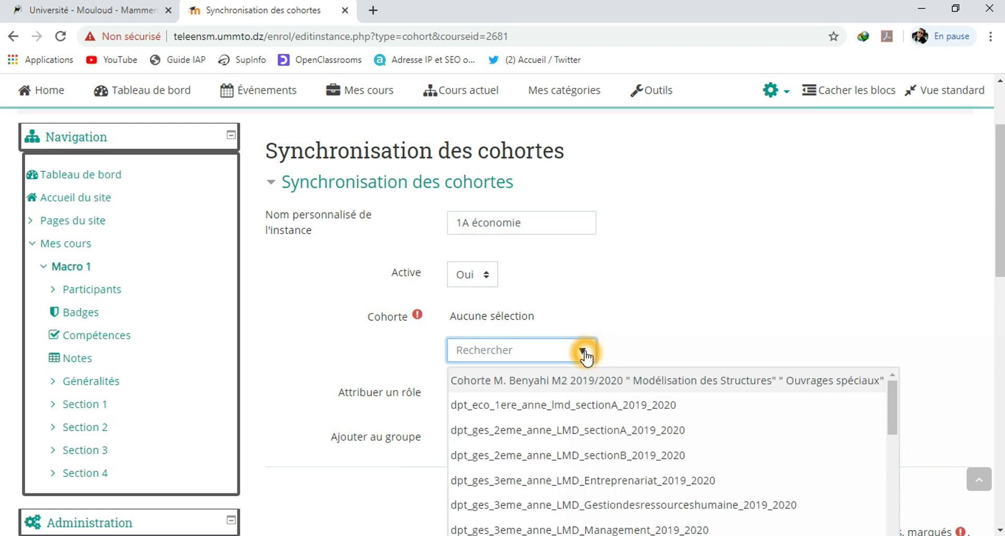
pyautogui.moveTo(1000, 209); pyautogui.dragTo(1001, 245)
pyautogui.click(596, 253)
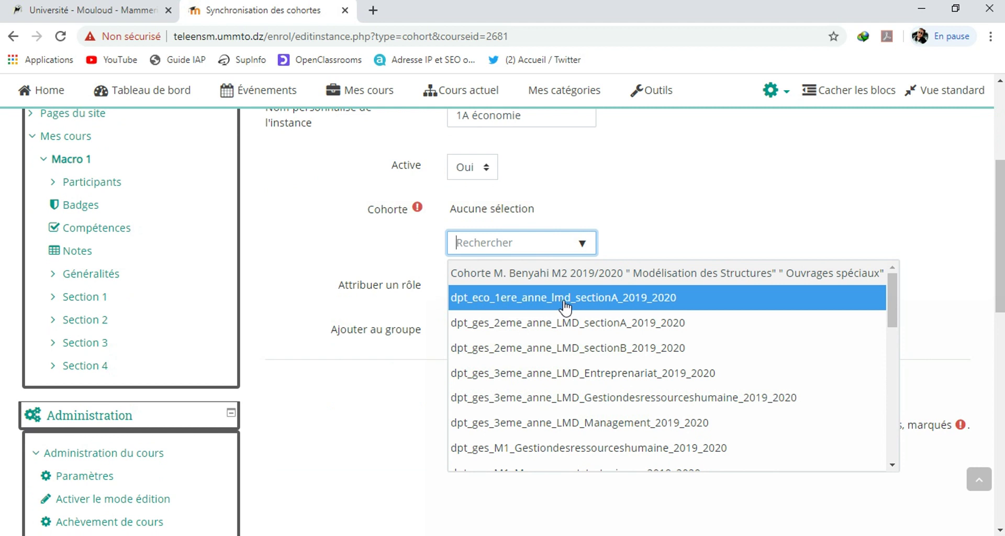
pyautogui.click(522, 332)
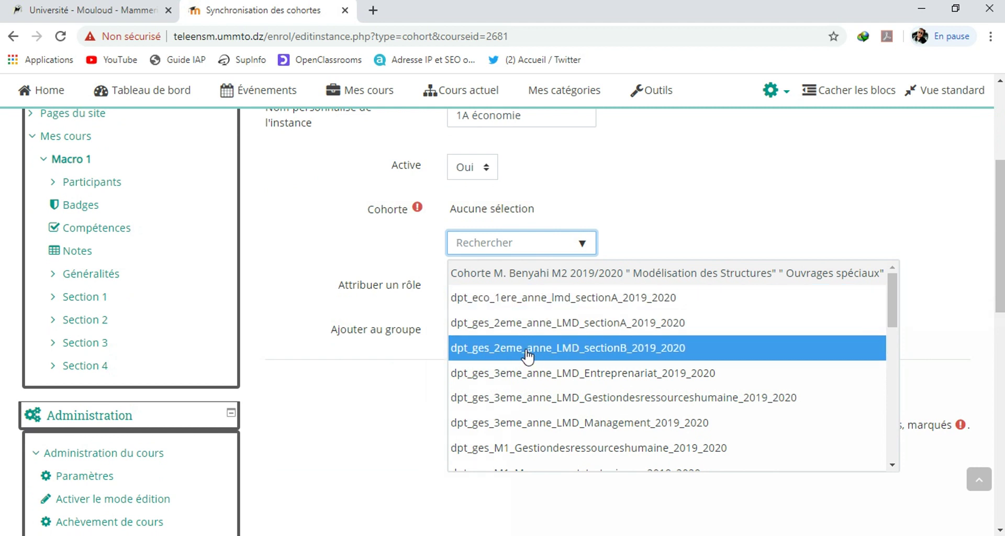
pyautogui.click(569, 375)
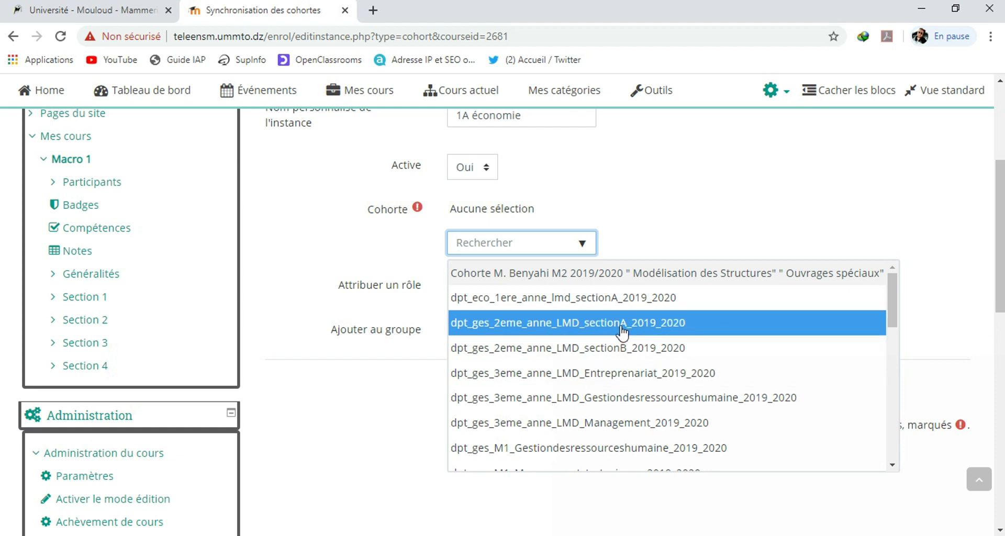
pyautogui.click(617, 308)
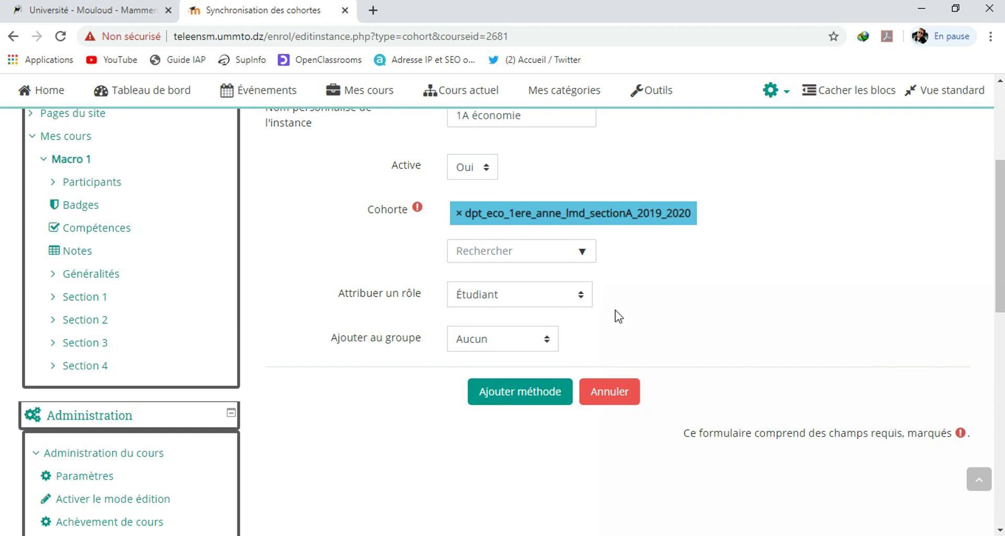
# Keep Étudiant as the assigned role and add the cohort synchronisation method to the course
pyautogui.click(584, 296)
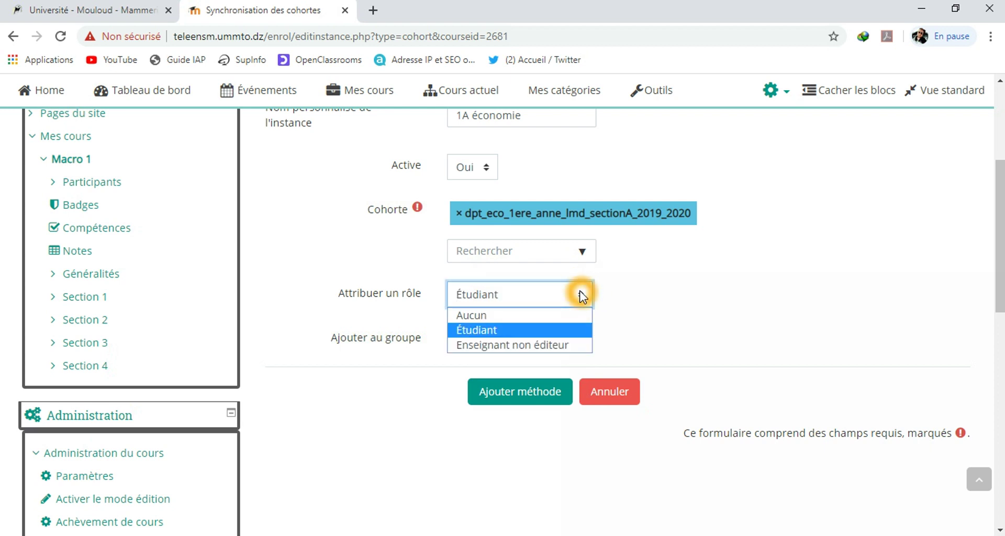
pyautogui.click(580, 293)
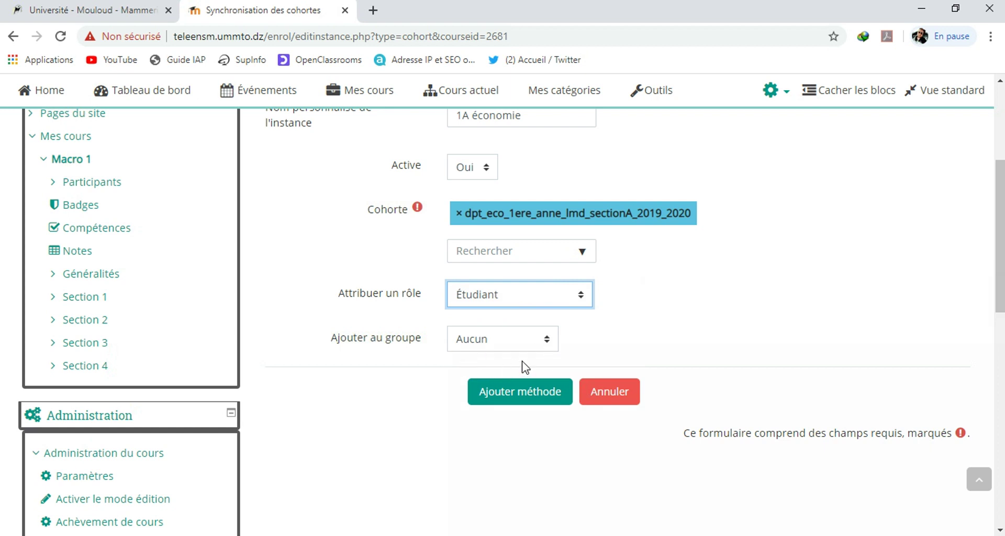
pyautogui.click(519, 398)
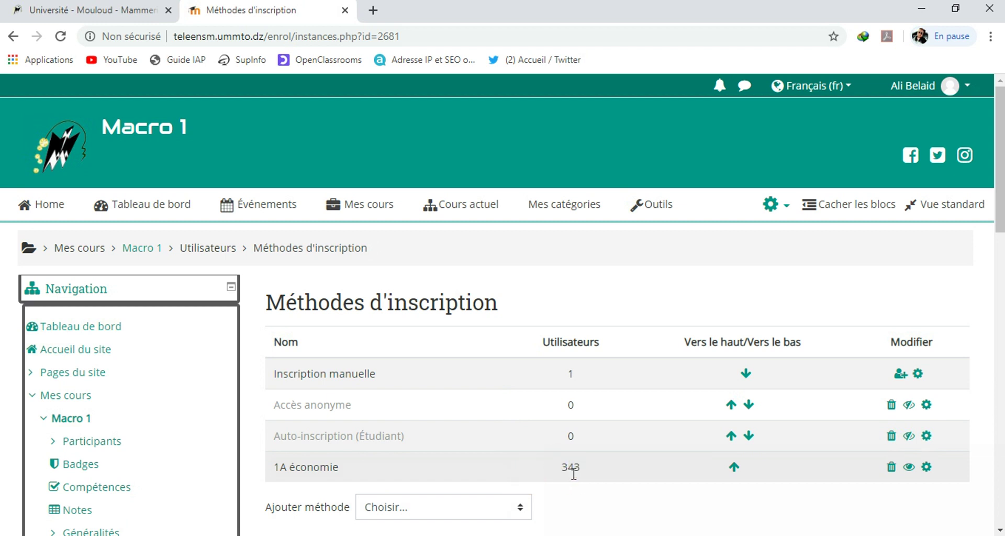
# Review the Macro 1 participants list to check the enrolled students and their assigned roles
pyautogui.click(238, 456)
pyautogui.click(105, 446)
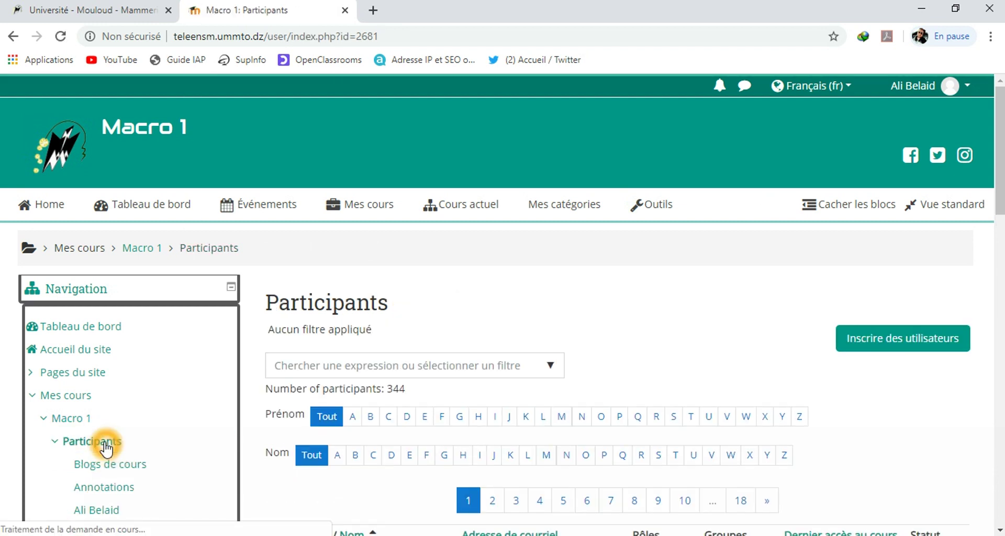
pyautogui.moveTo(1000, 150); pyautogui.dragTo(1000, 219)
pyautogui.scroll(-6, 618, 322)
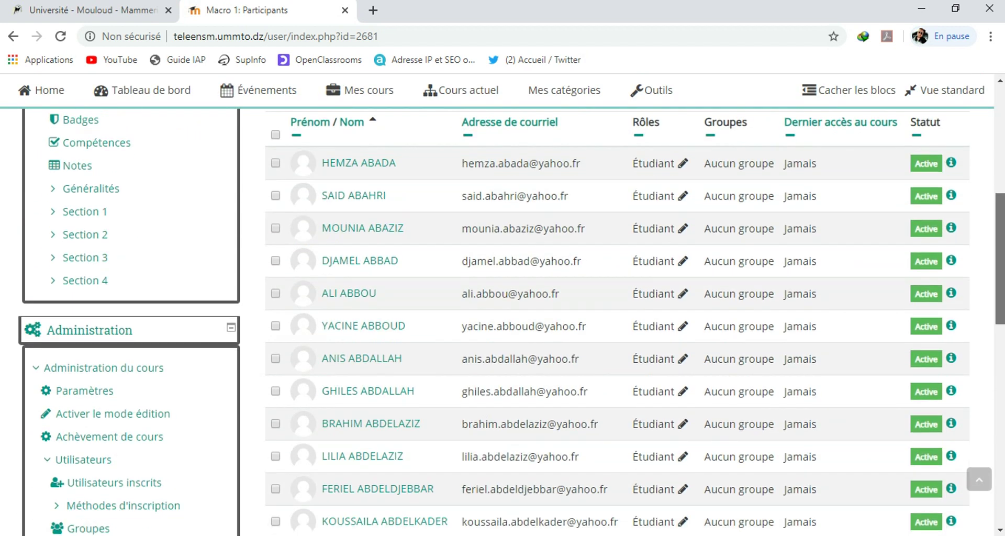
pyautogui.scroll(-4, 618, 322)
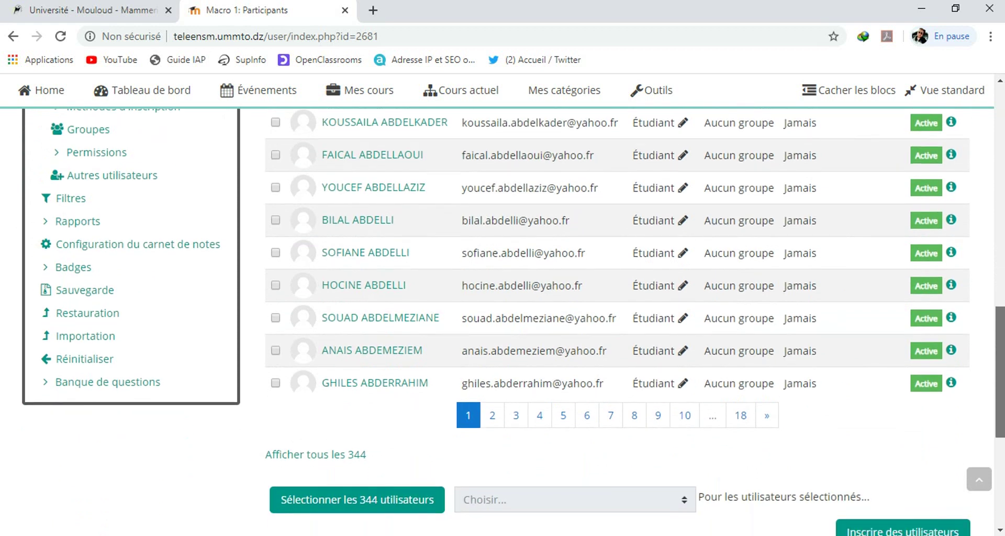
pyautogui.moveTo(1001, 371); pyautogui.dragTo(1001, 201)
pyautogui.moveTo(1001, 247); pyautogui.dragTo(1001, 196)
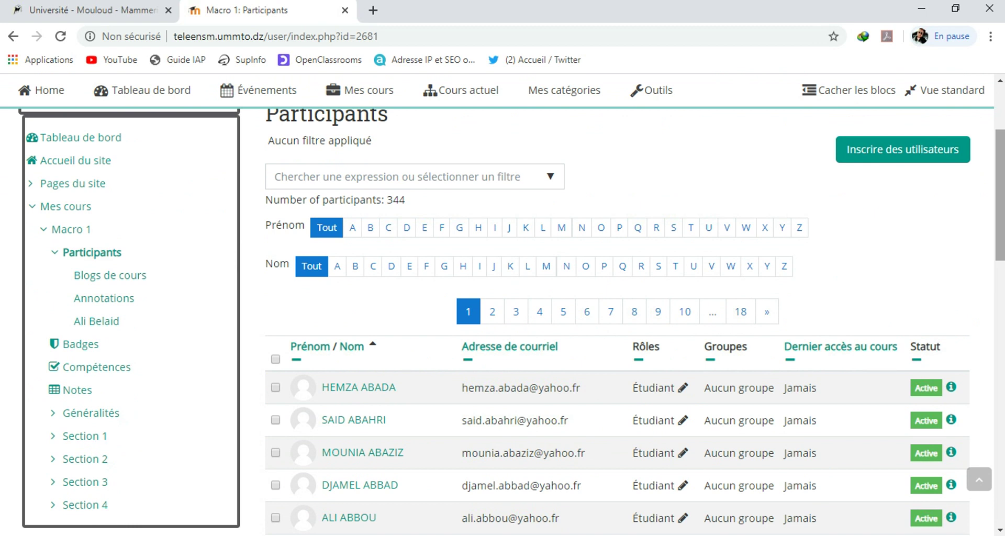
# Open the enrolment methods of the Macro 1 course and locate the "1A économie" cohort synchronisation
pyautogui.moveTo(1001, 201); pyautogui.dragTo(987, 291)
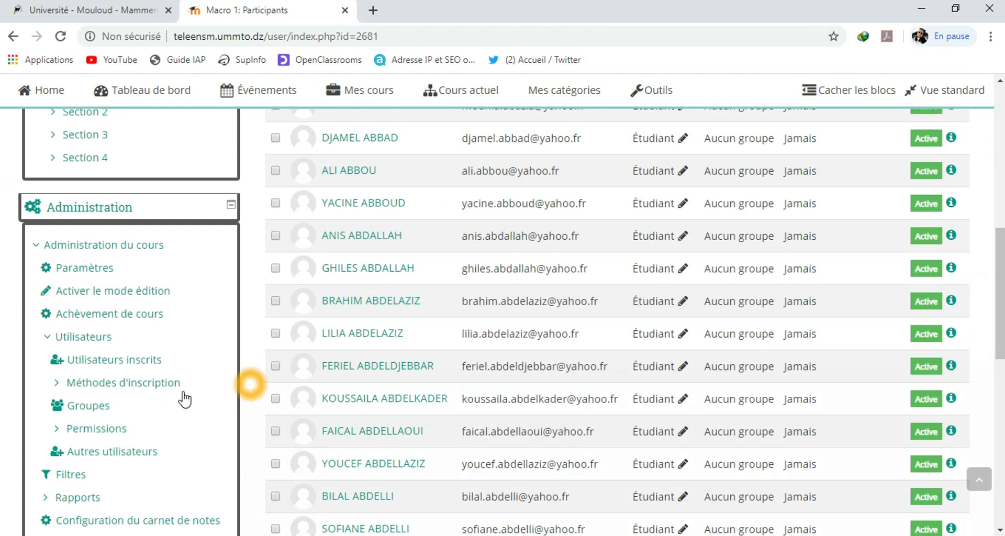
pyautogui.click(127, 386)
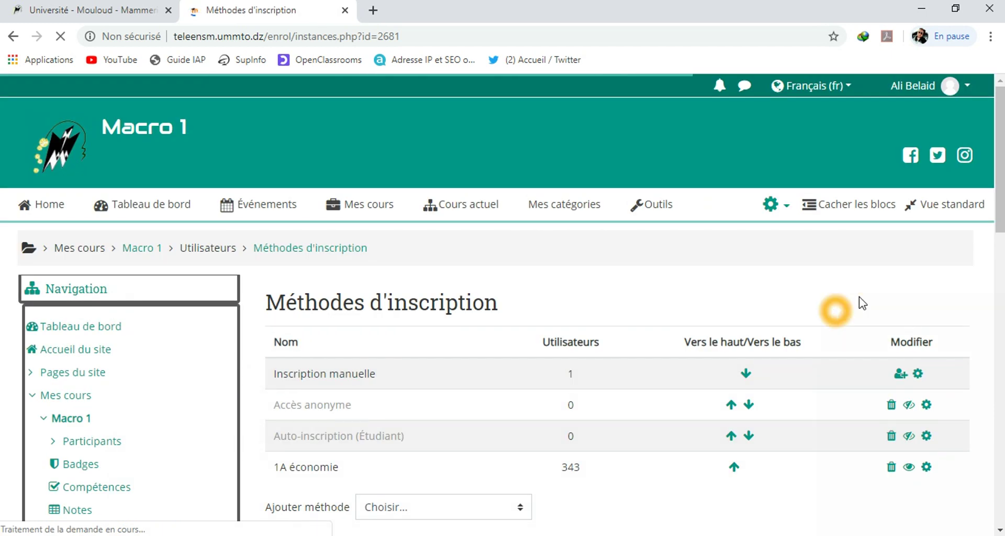
pyautogui.scroll(-4, 1002, 265)
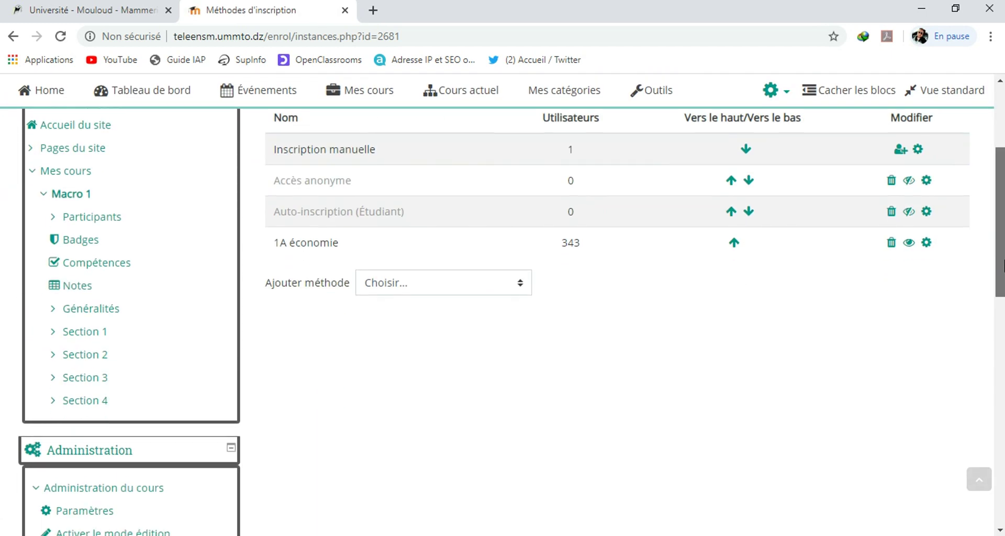
pyautogui.scroll(3, 1003, 264)
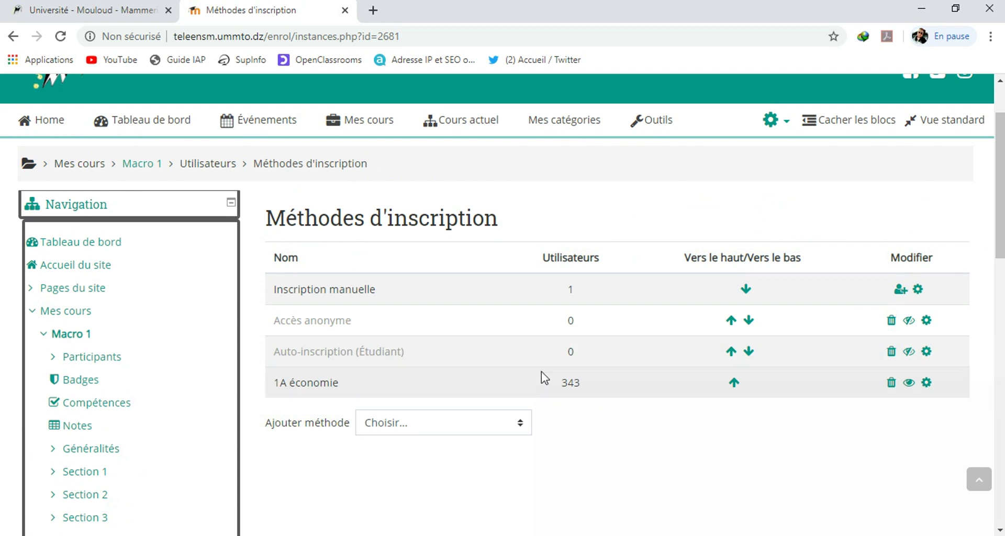
pyautogui.click(615, 379)
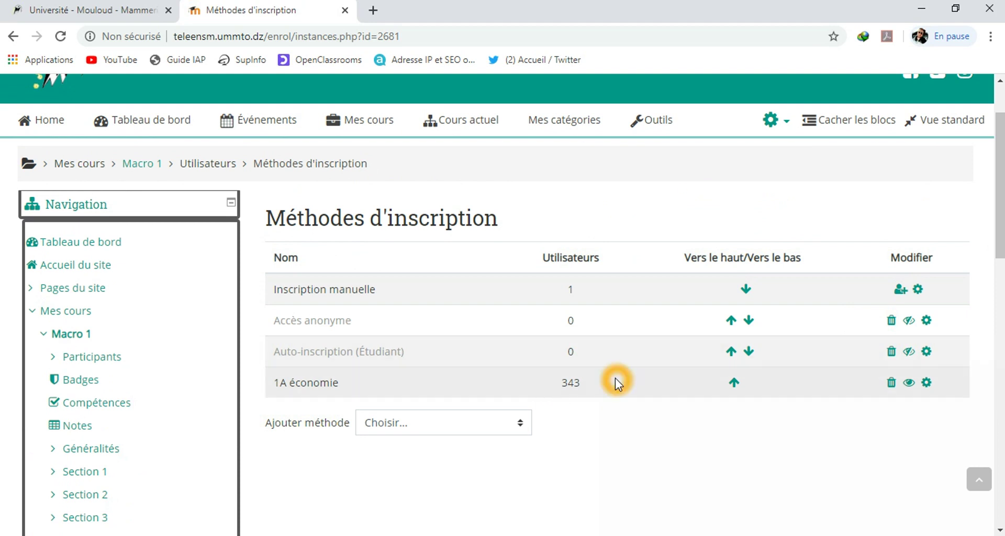
# Delete the "1A économie" enrolment method and confirm the removal, unenrolling all students added through it
pyautogui.click(892, 385)
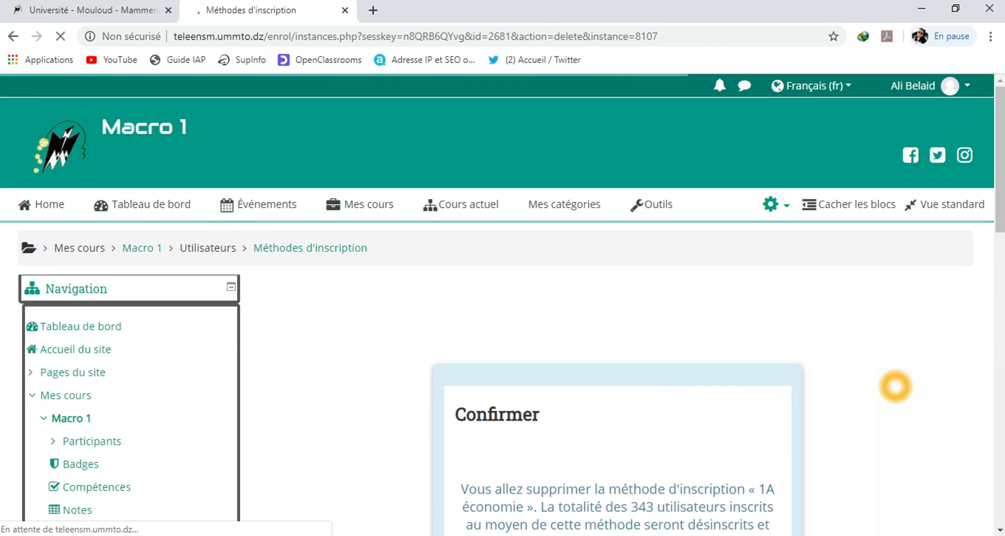
pyautogui.moveTo(996, 155); pyautogui.dragTo(997, 231)
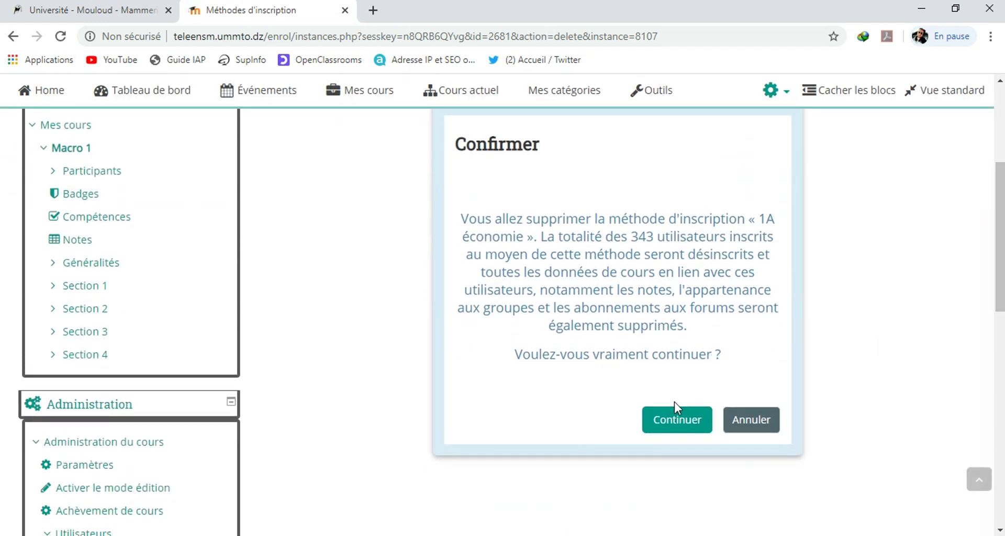
pyautogui.click(670, 418)
pyautogui.rightClick(668, 418)
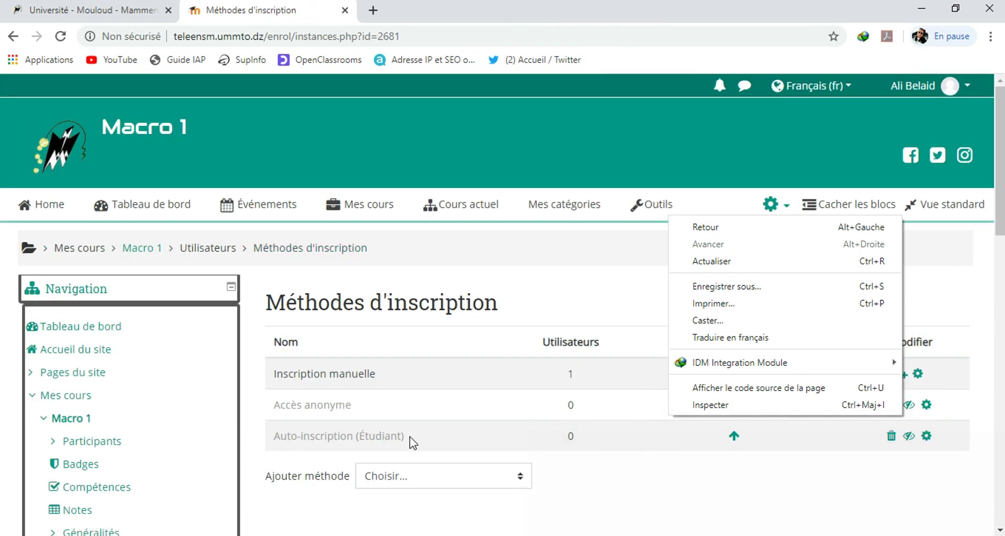
pyautogui.click(995, 157)
pyautogui.moveTo(998, 157)
pyautogui.mouseDown()
pyautogui.moveTo(999, 340)
pyautogui.moveTo(998, 170)
pyautogui.mouseUp()
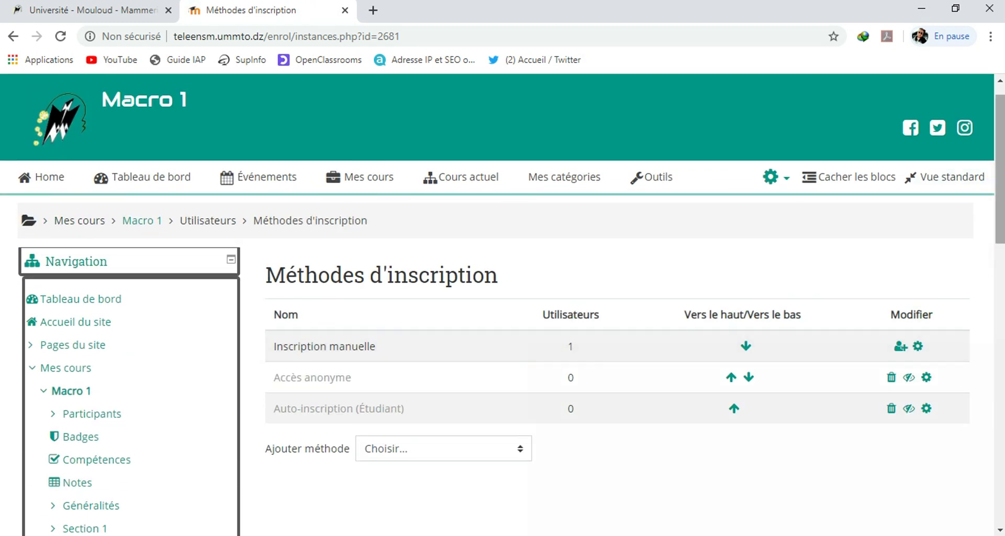
pyautogui.click(1003, 191)
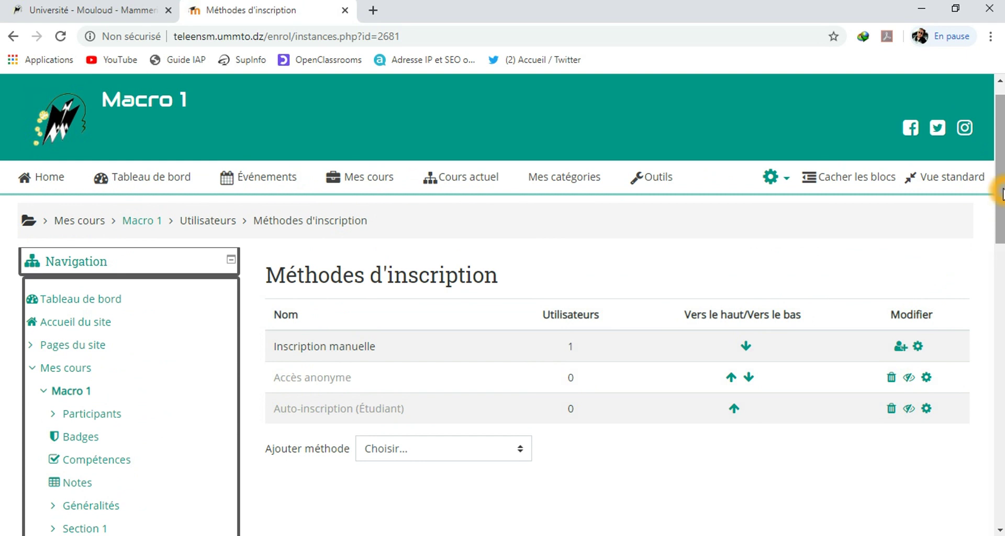
pyautogui.moveTo(1003, 194); pyautogui.dragTo(1000, 155)
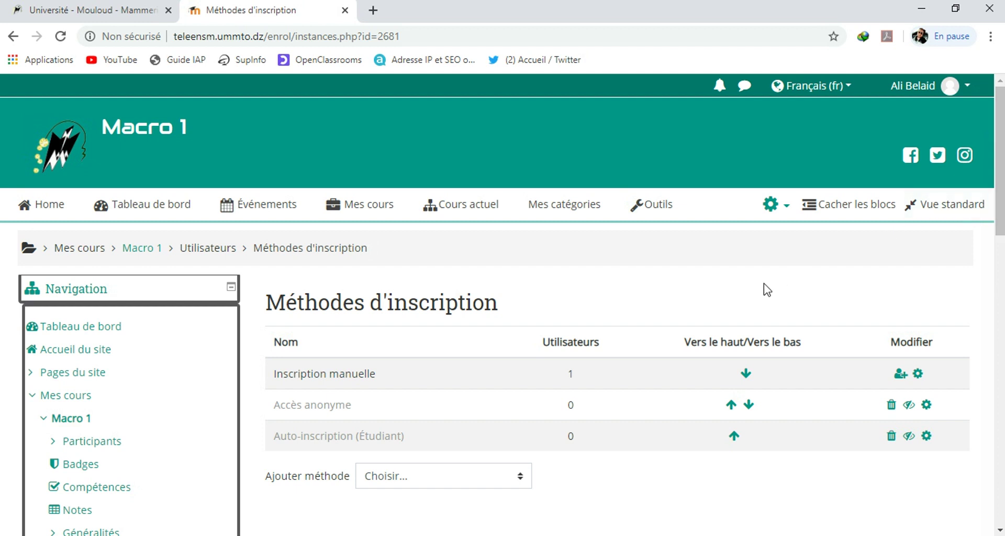
pyautogui.click(869, 298)
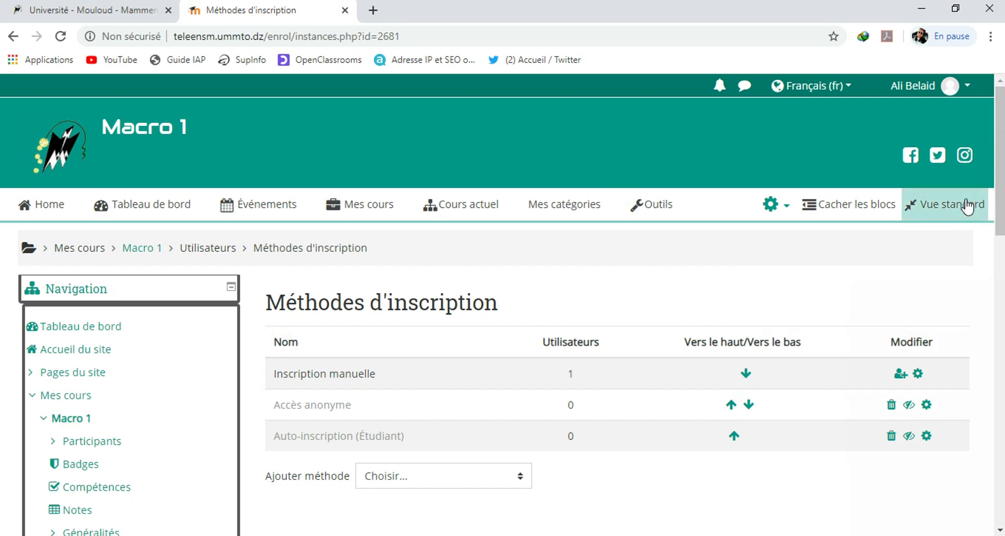